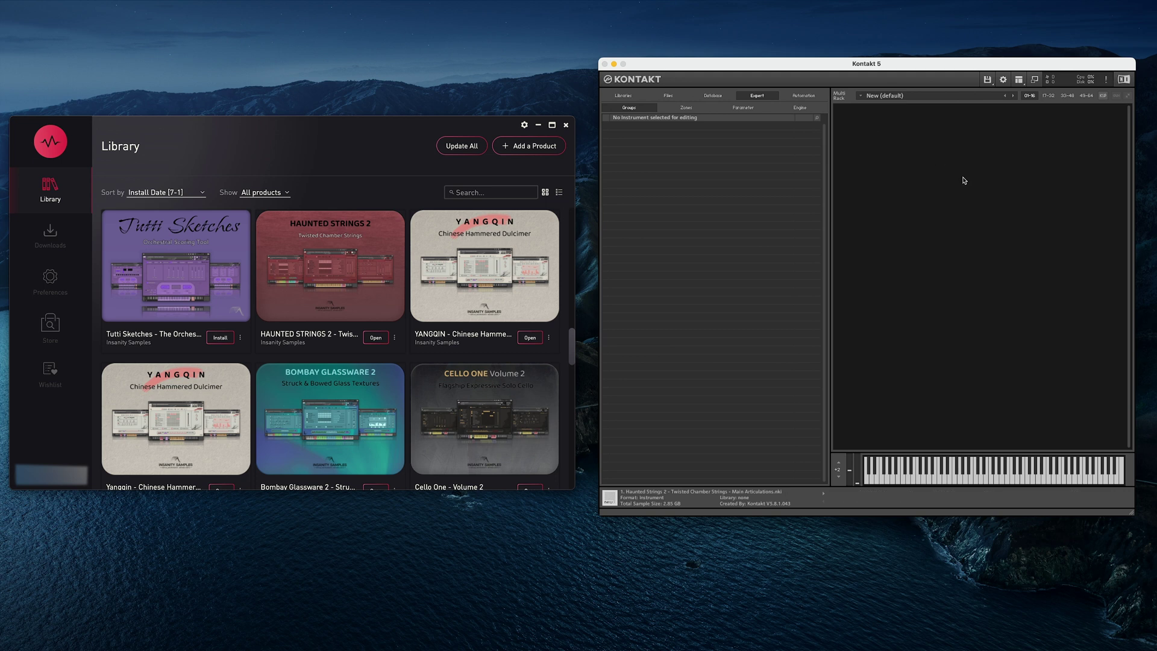
left_click(1019, 80)
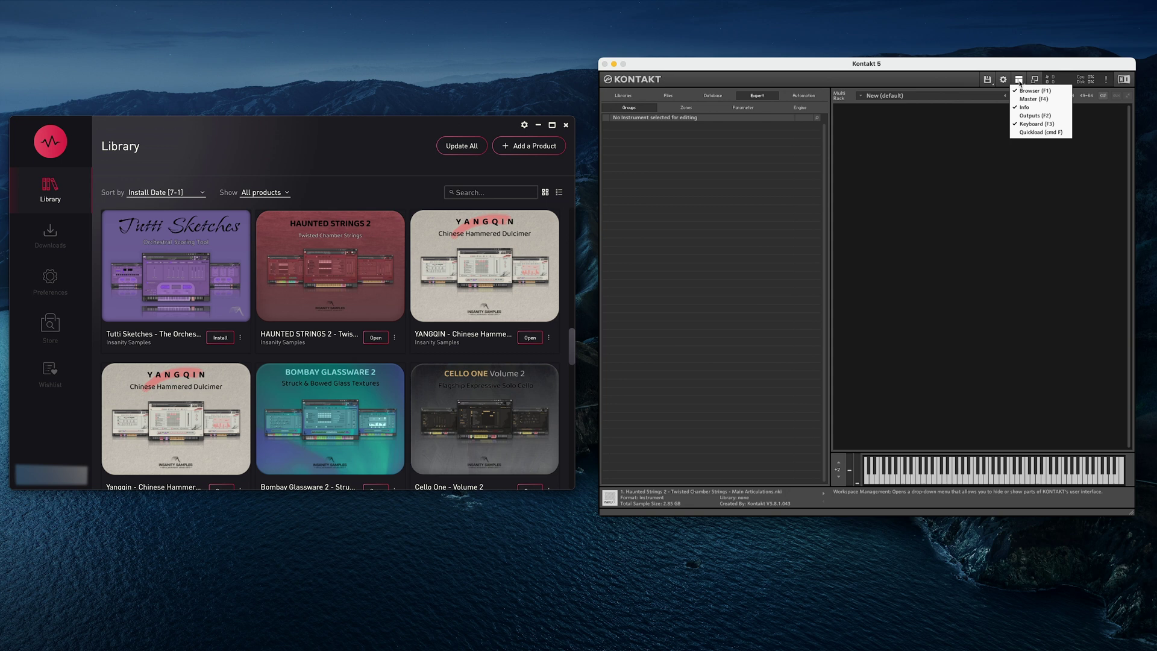
Step: Show the Quick-Load browser and create a folder named 'Insanity Samples'
left_click(1032, 132)
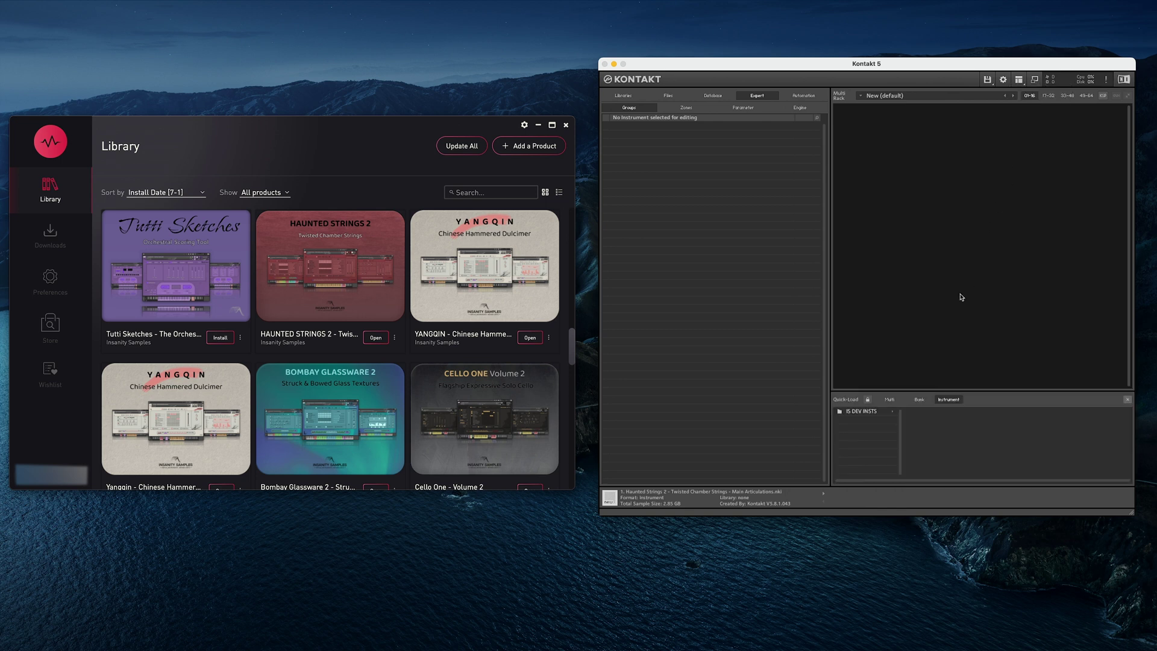
right_click(859, 425)
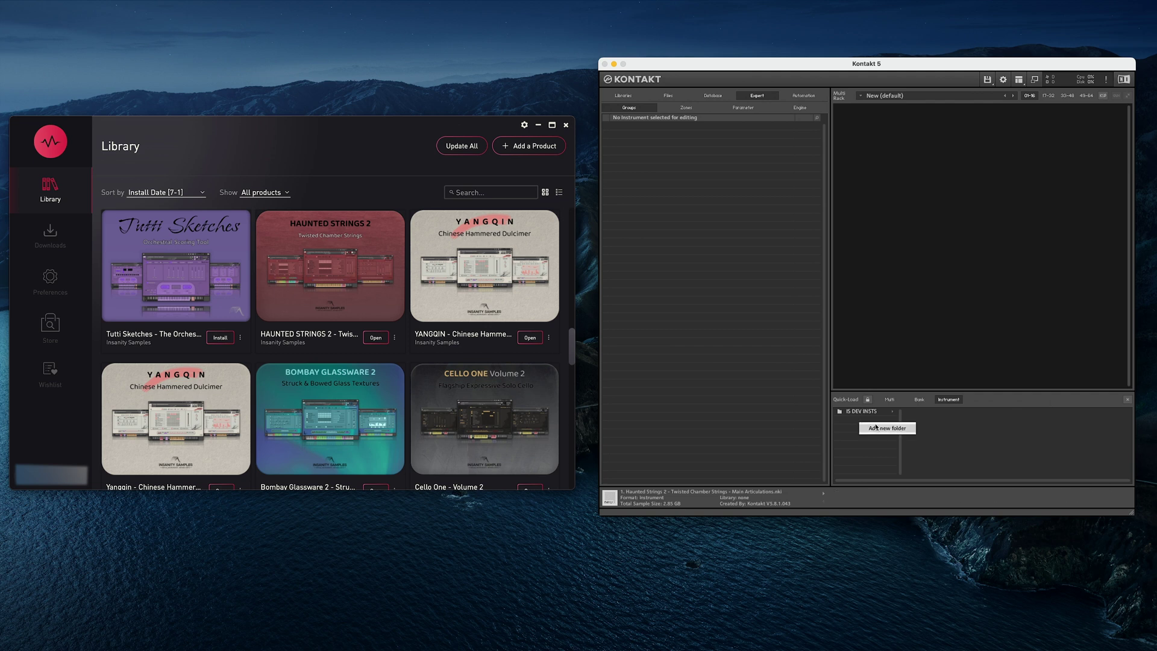
left_click(889, 428)
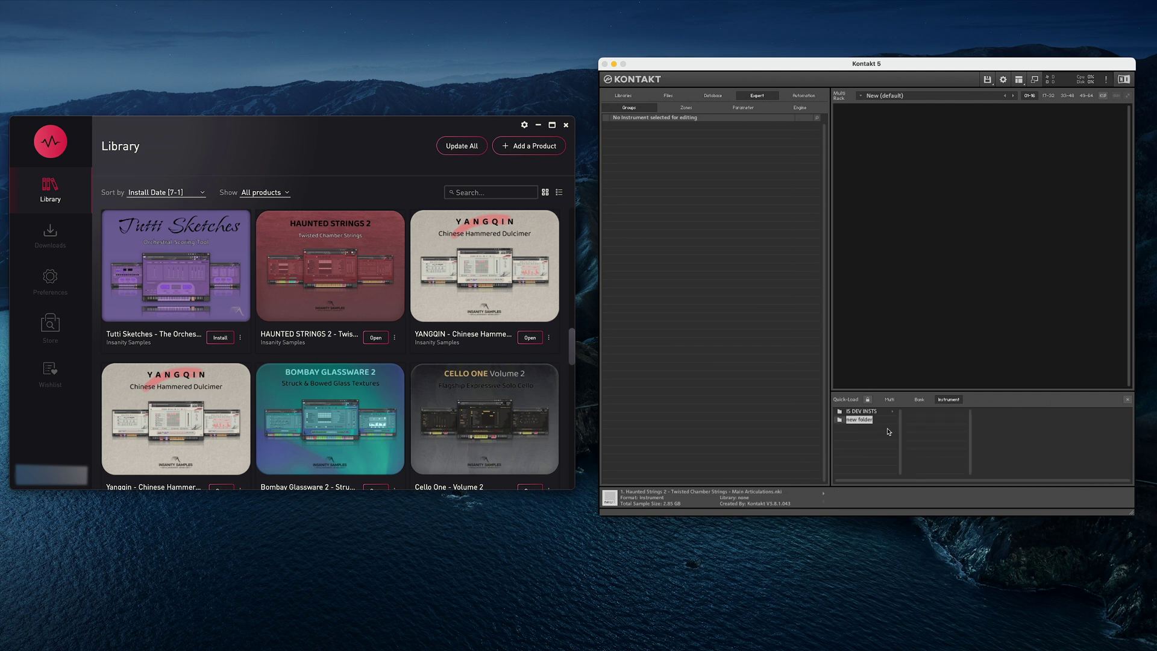
type("Insanity Samples")
key("Return")
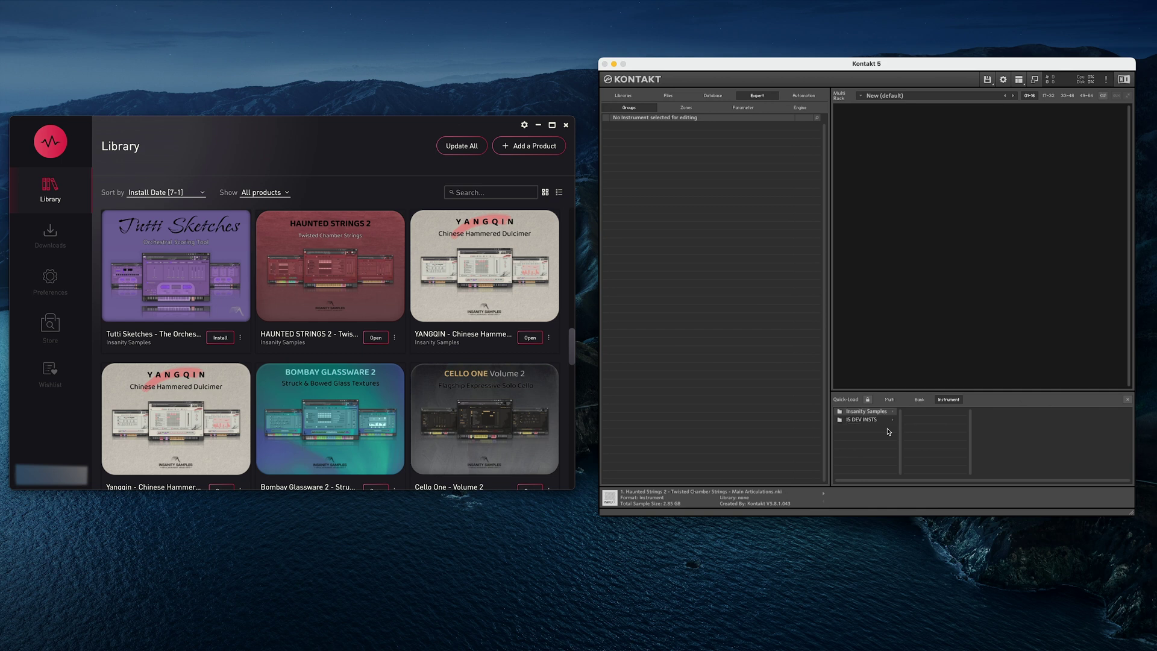
Step: Add a 'Haunted Strings 2' subfolder inside the Insanity Samples folder
right_click(924, 416)
left_click(941, 418)
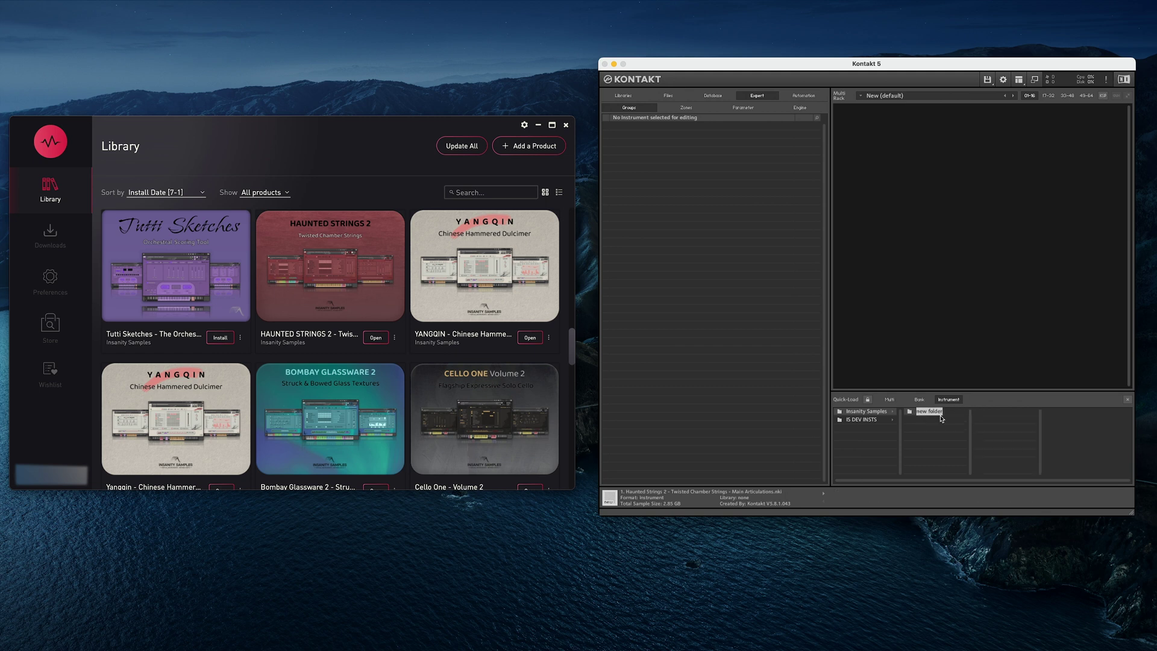
type("Haunted Strings 2")
key("Return")
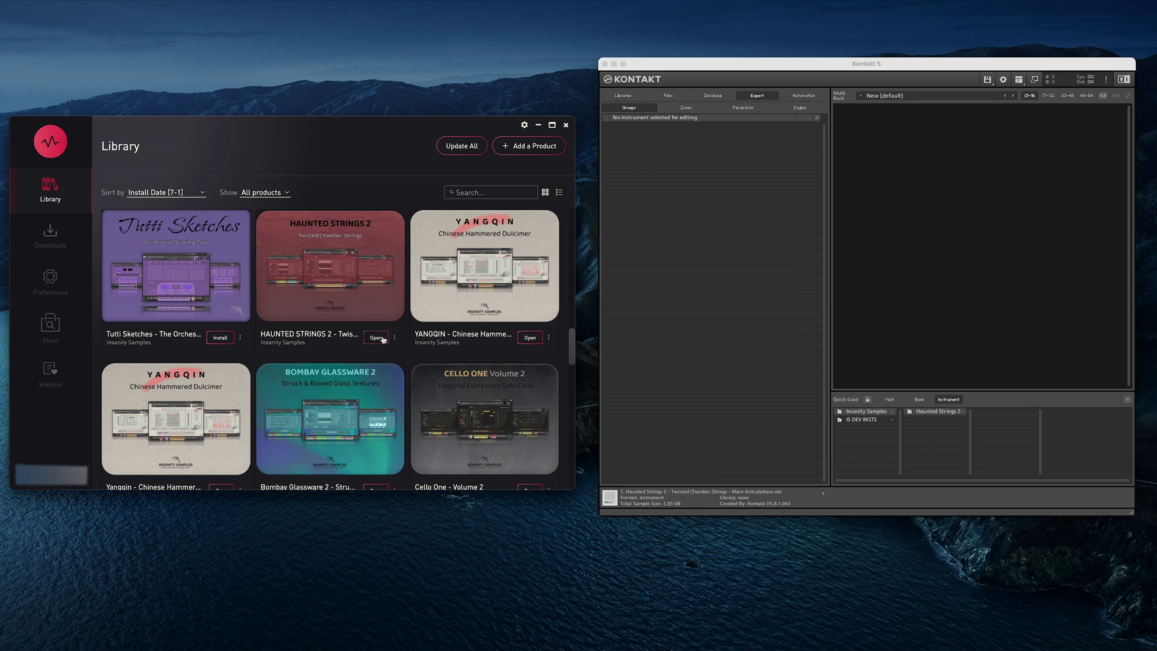
Step: Drag Main Articulations.nki and Performance FX.nki from Finder into the Haunted Strings 2 Quick-Load folder
left_click(375, 338)
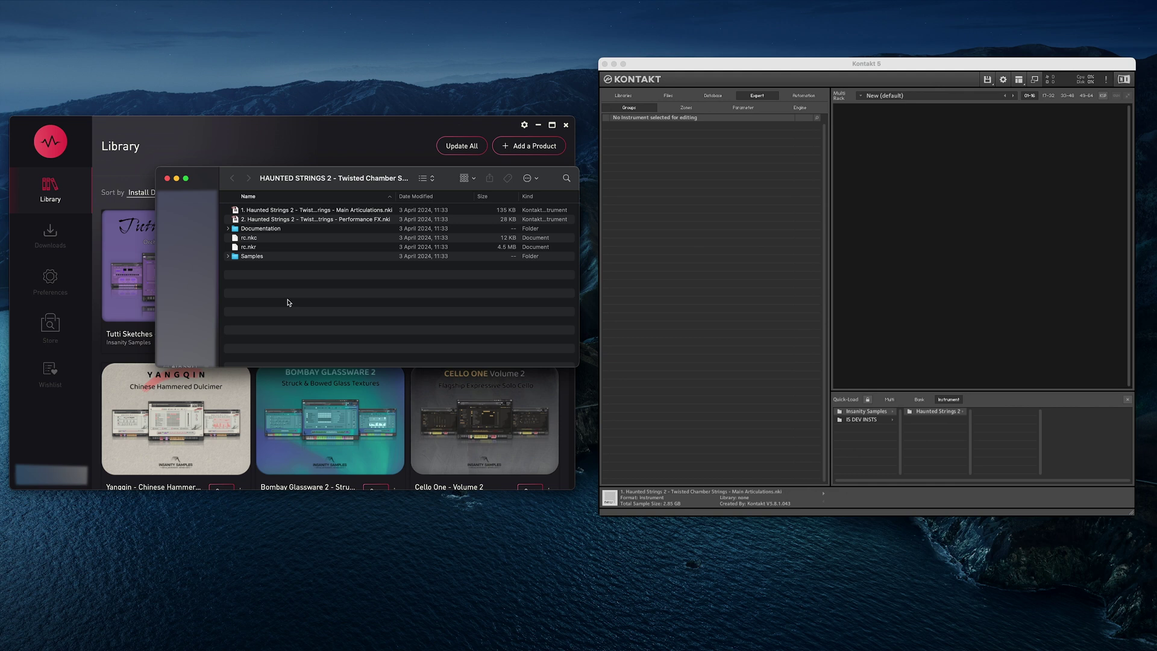
left_click(288, 211)
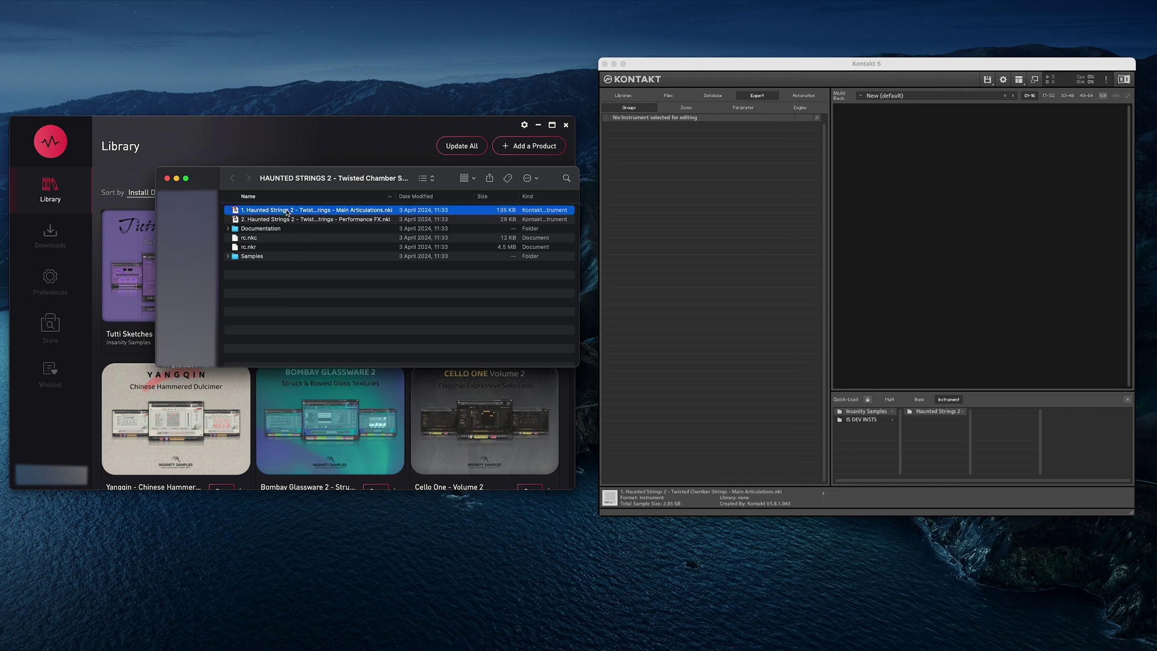
left_click(287, 219, "shift")
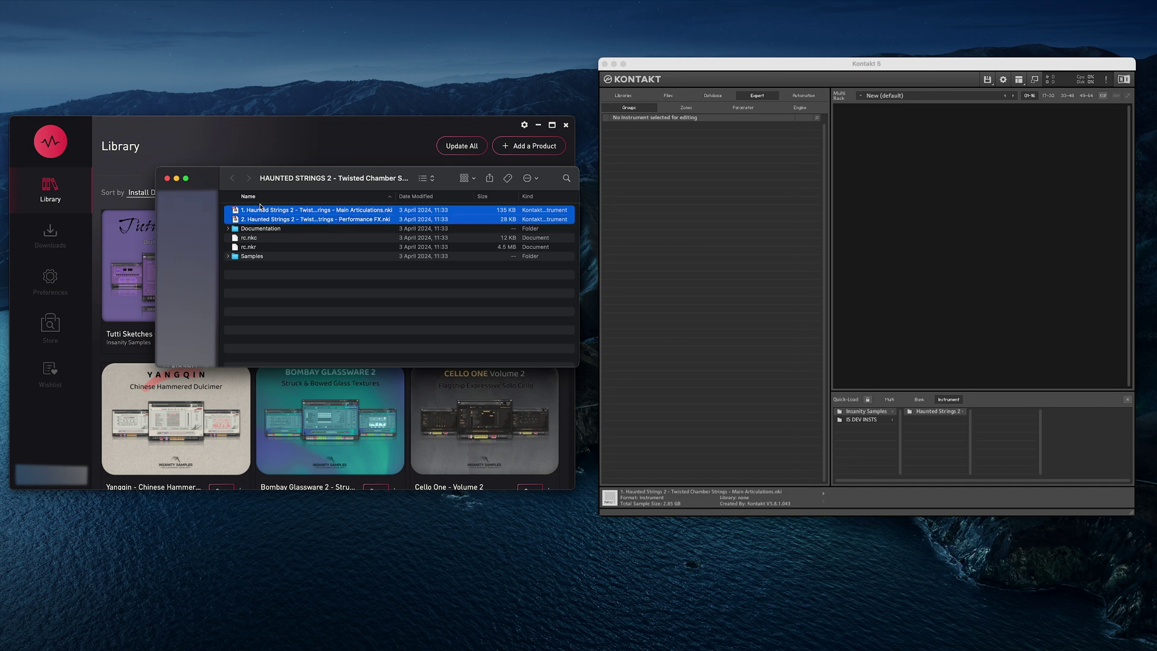
left_click_drag(260, 206, 986, 432)
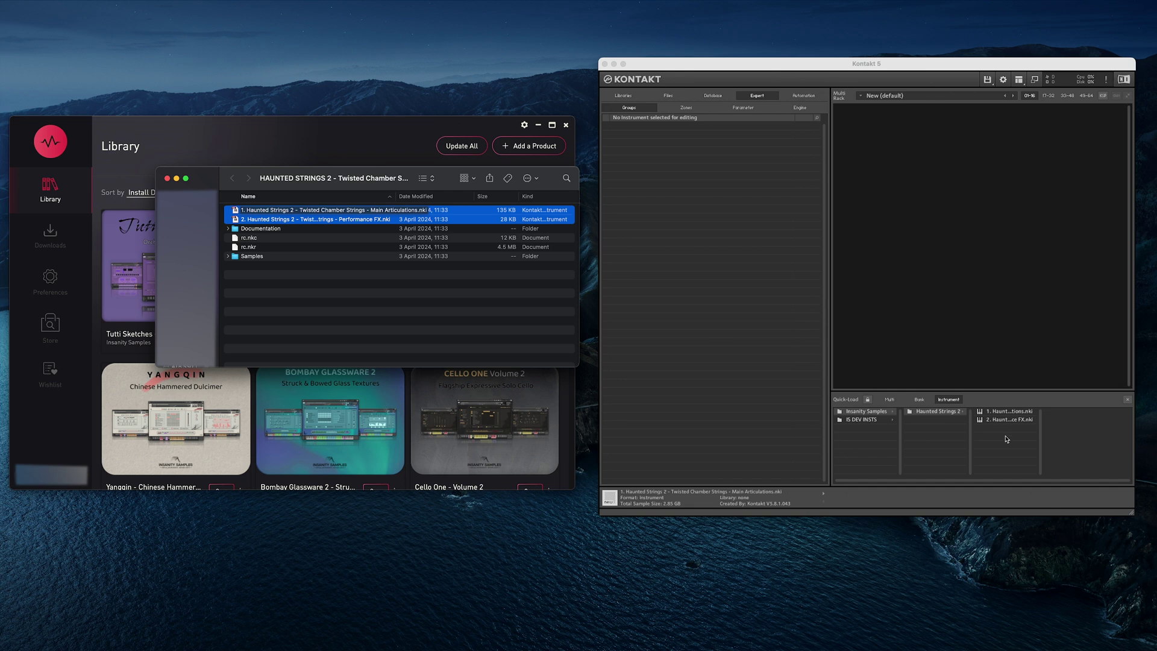
left_click(997, 414)
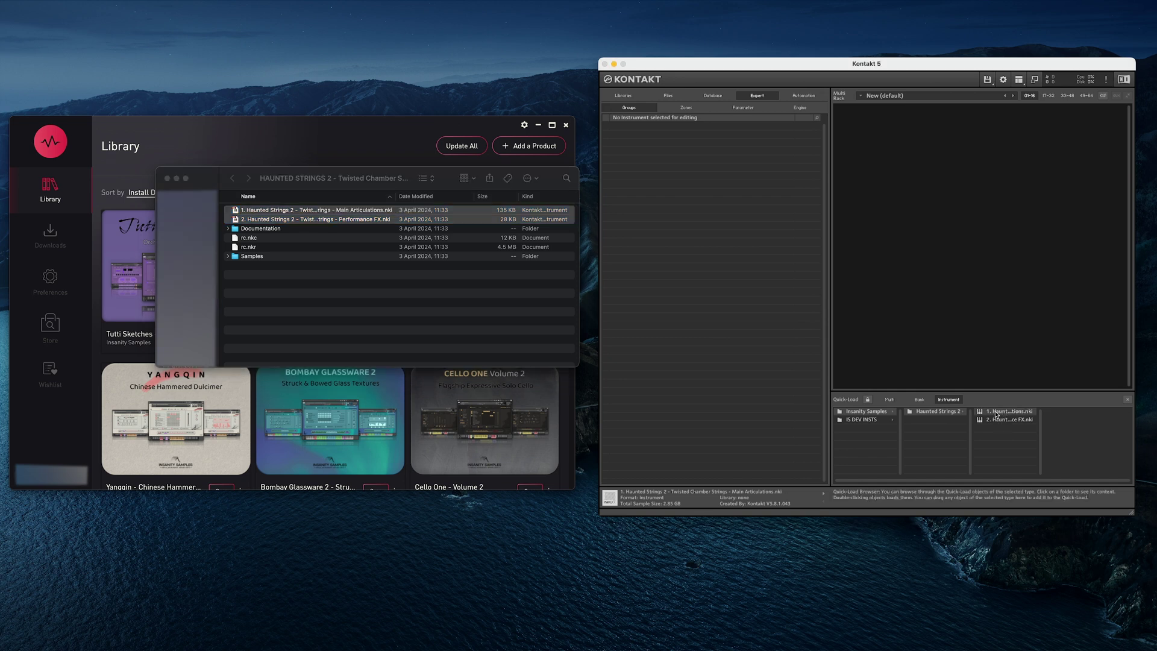
Step: Load Main Articulations from Quick-Load in a compact instrument-only window with Quick-Load hidden and keyboard showing
double_click(997, 415)
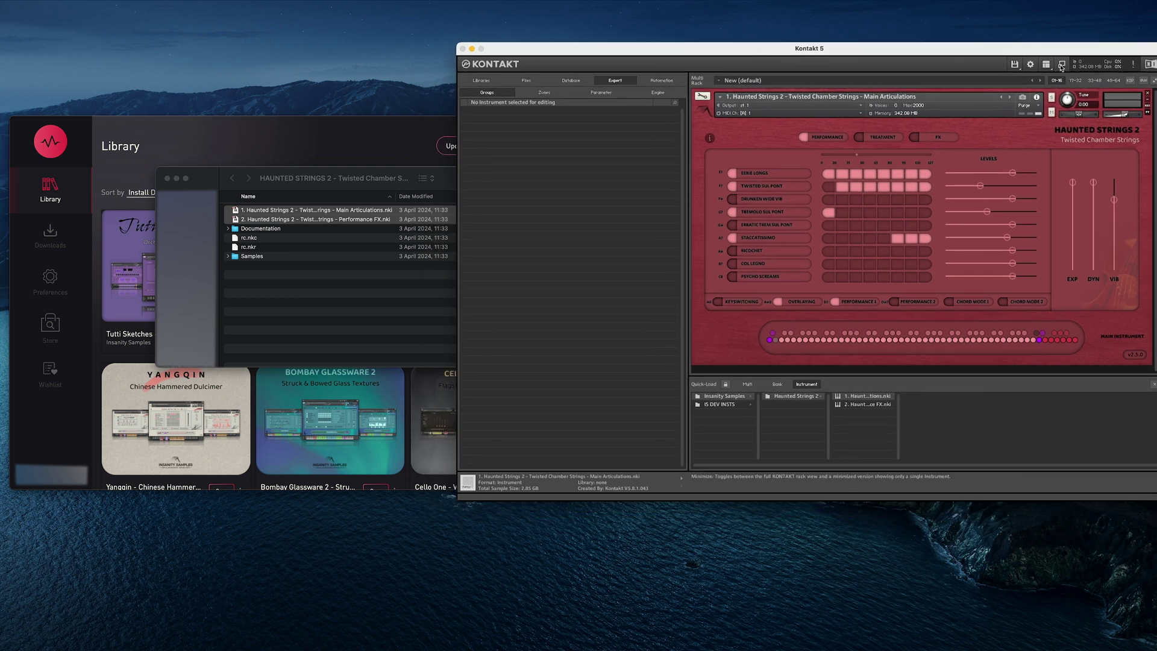
left_click(1062, 64)
left_click(808, 64)
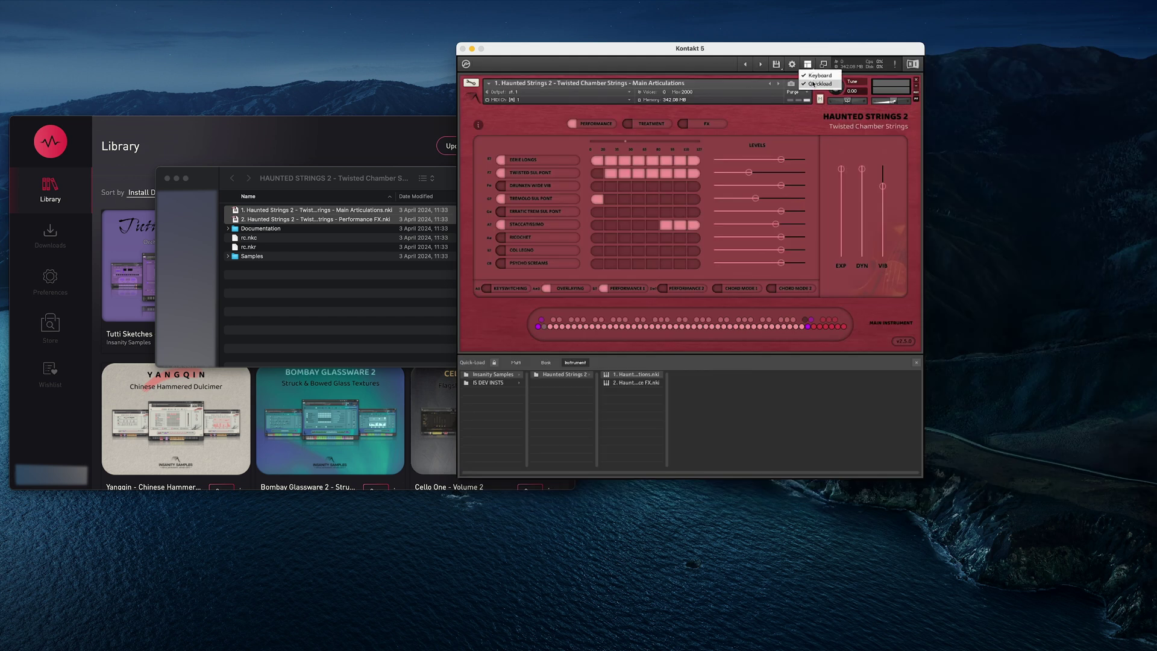
left_click(819, 83)
left_click_drag(783, 50, 961, 79)
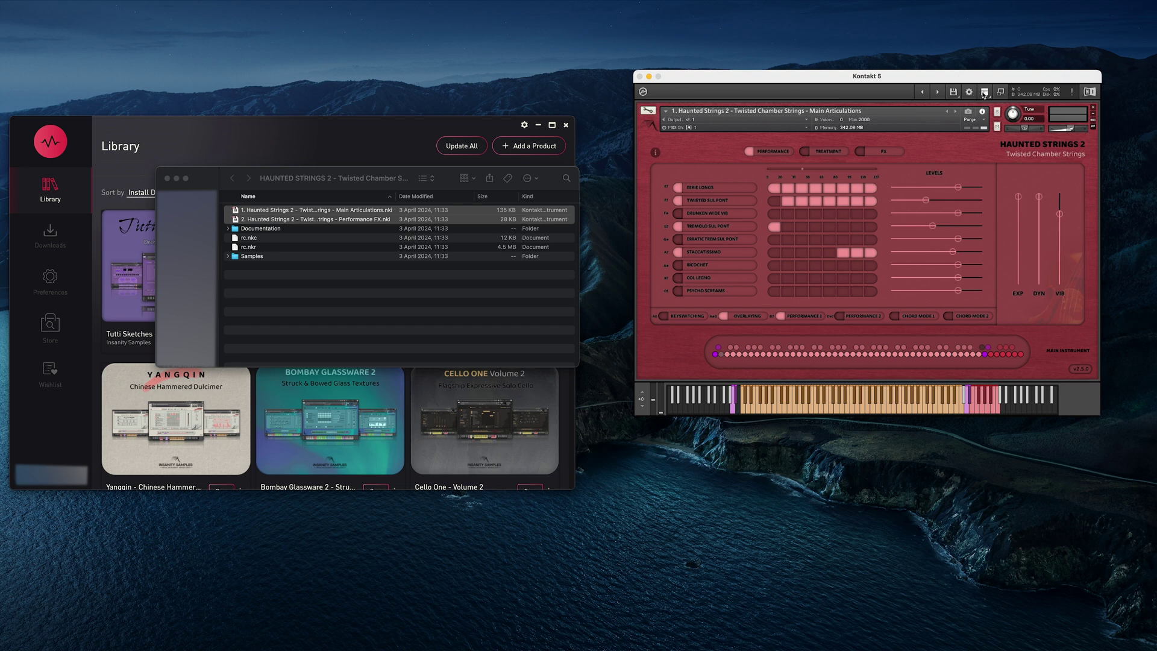
Step: Replace the instrument with Performance FX dragged from Quick-Load, then restore the full view with browser
left_click(996, 112)
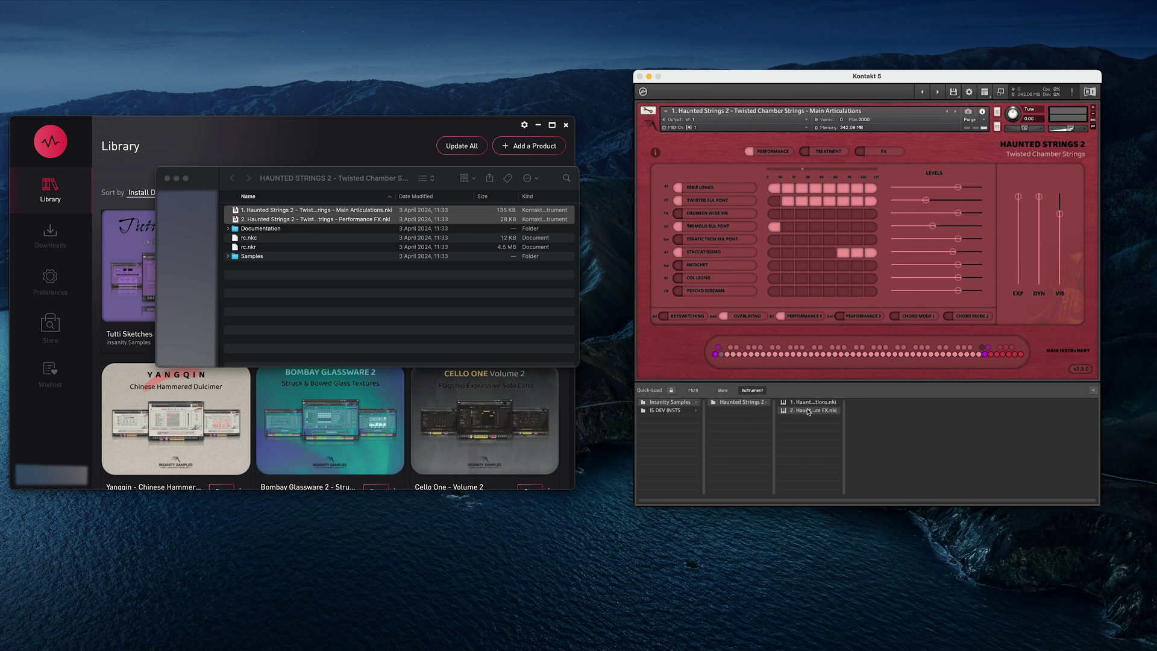
left_click_drag(808, 411, 904, 265)
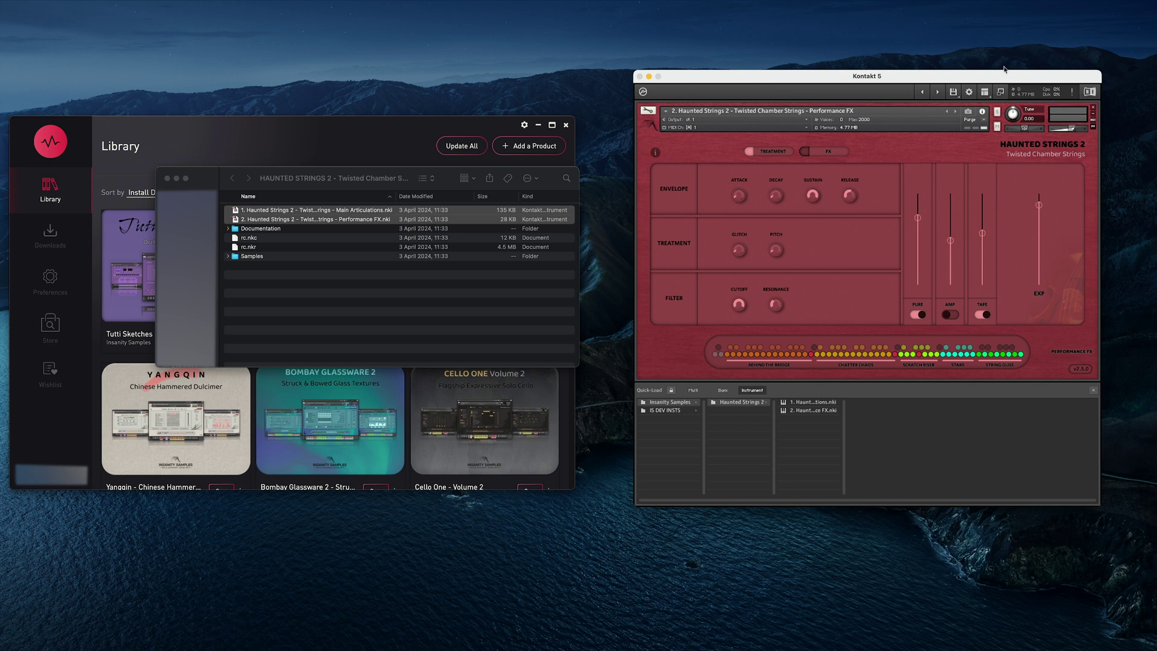
left_click(999, 92)
left_click_drag(983, 75, 817, 31)
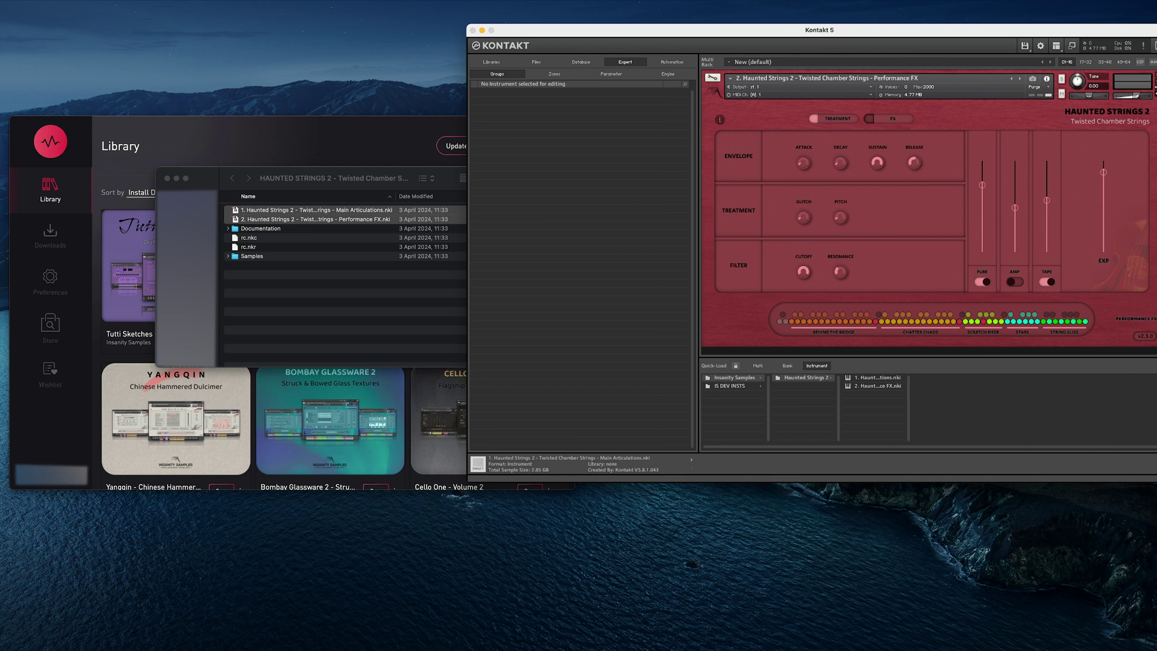
Step: Load Main Articulations.nki from the Files tab, then hide the browser with F1 for a compact window
left_click(1154, 366)
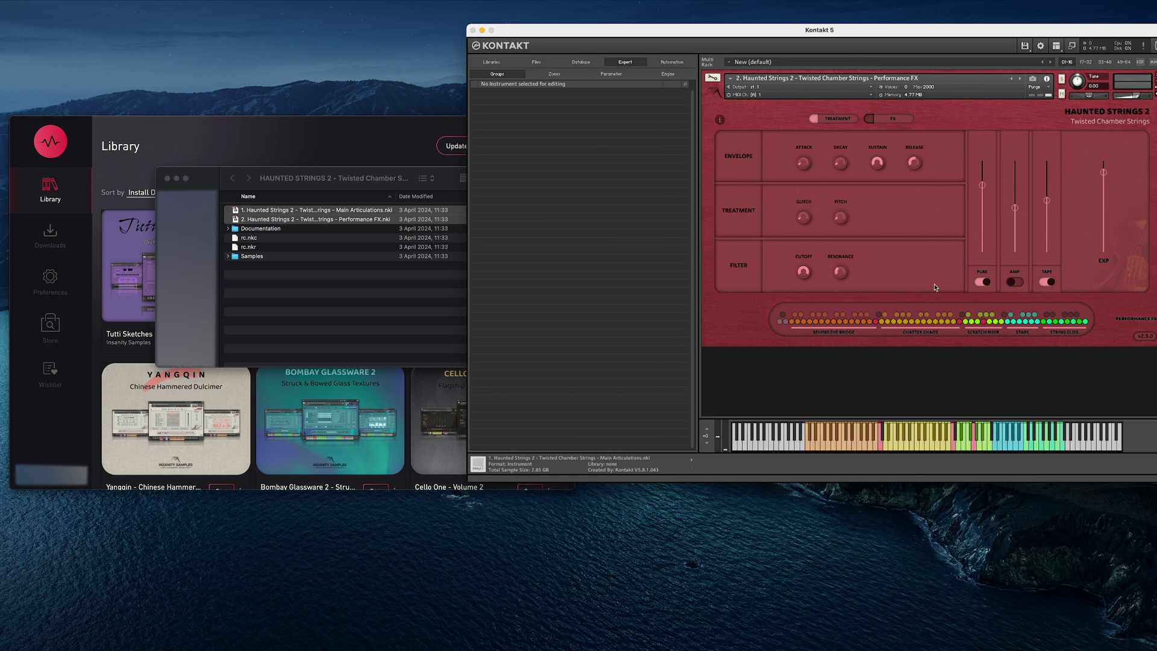
left_click(535, 62)
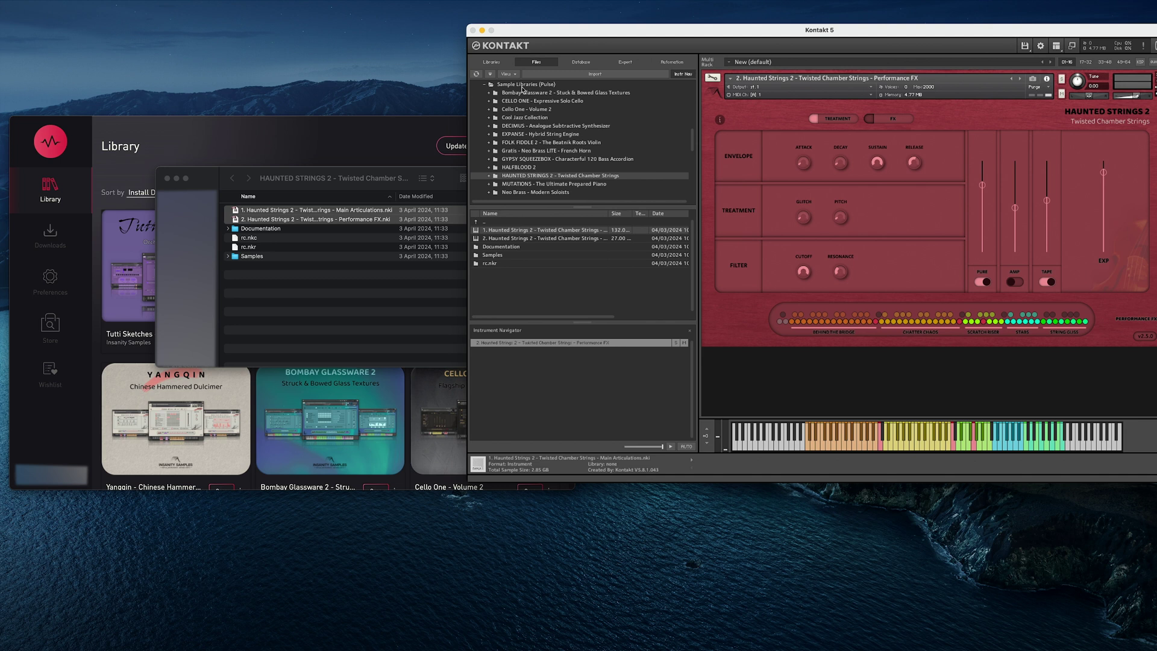
double_click(533, 232)
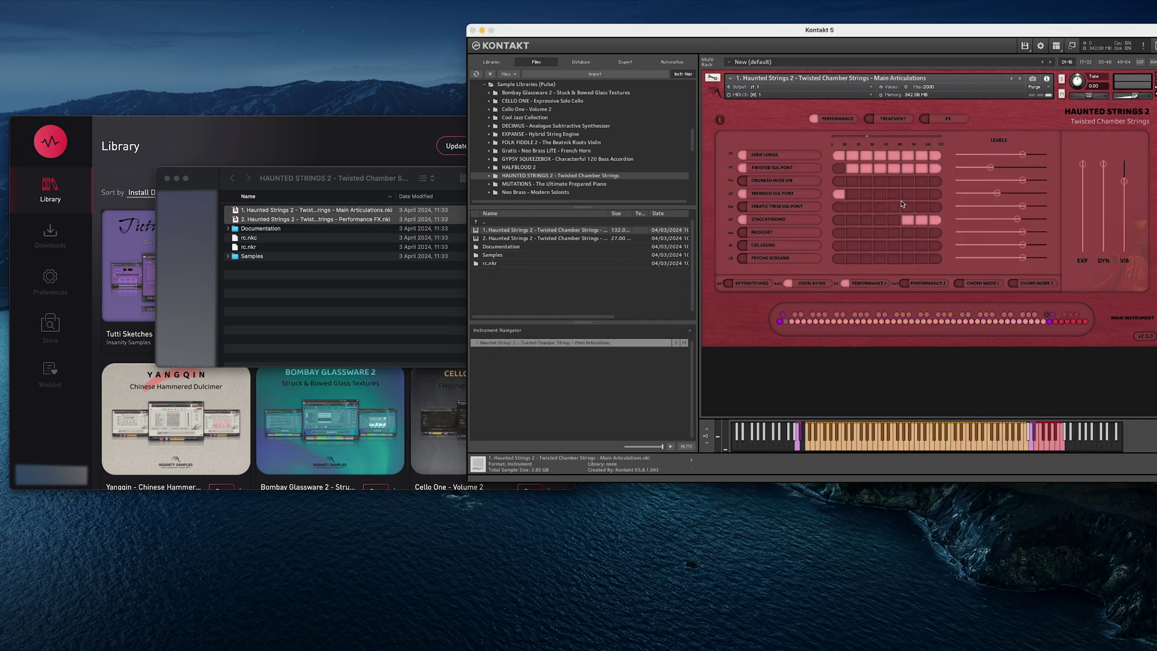
key("F1")
left_click_drag(911, 96, 862, 78)
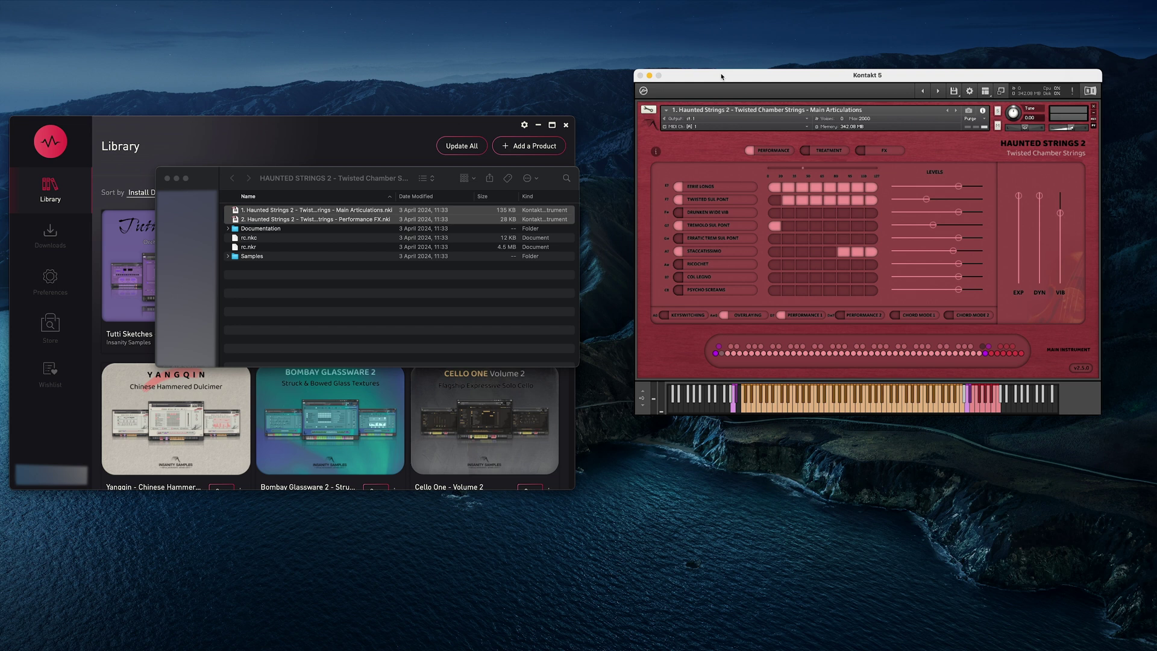
Step: Drag Performance FX.nki from Finder onto Kontakt's instrument to replace Main Articulations
left_click(276, 310)
left_click(287, 307)
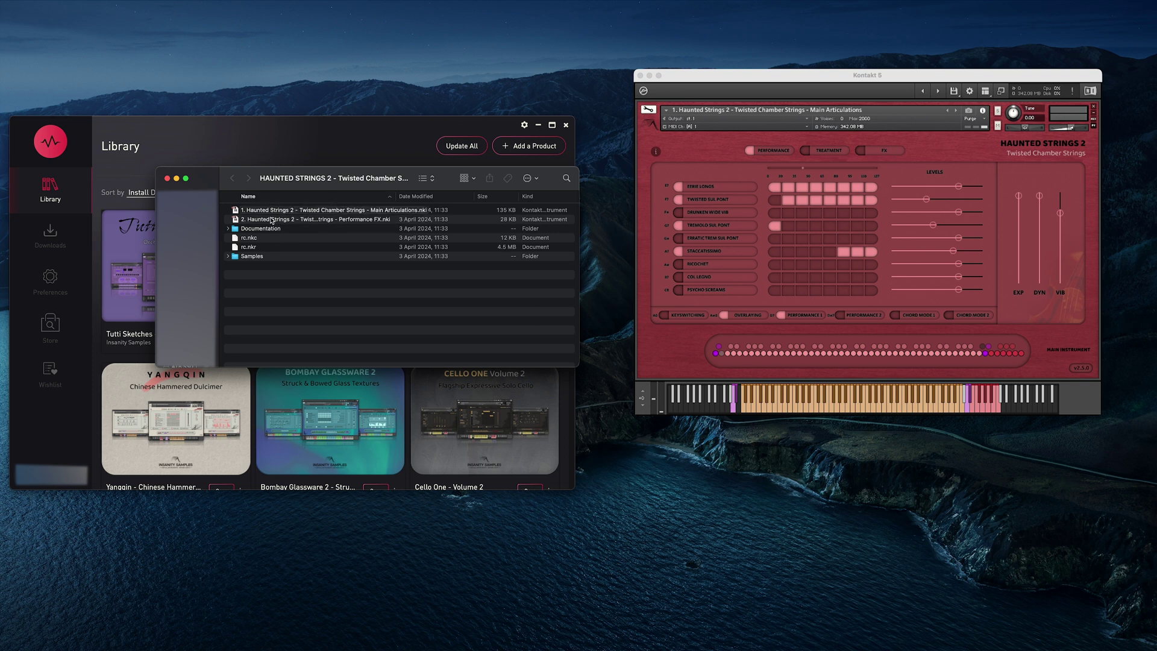
left_click_drag(269, 221, 844, 223)
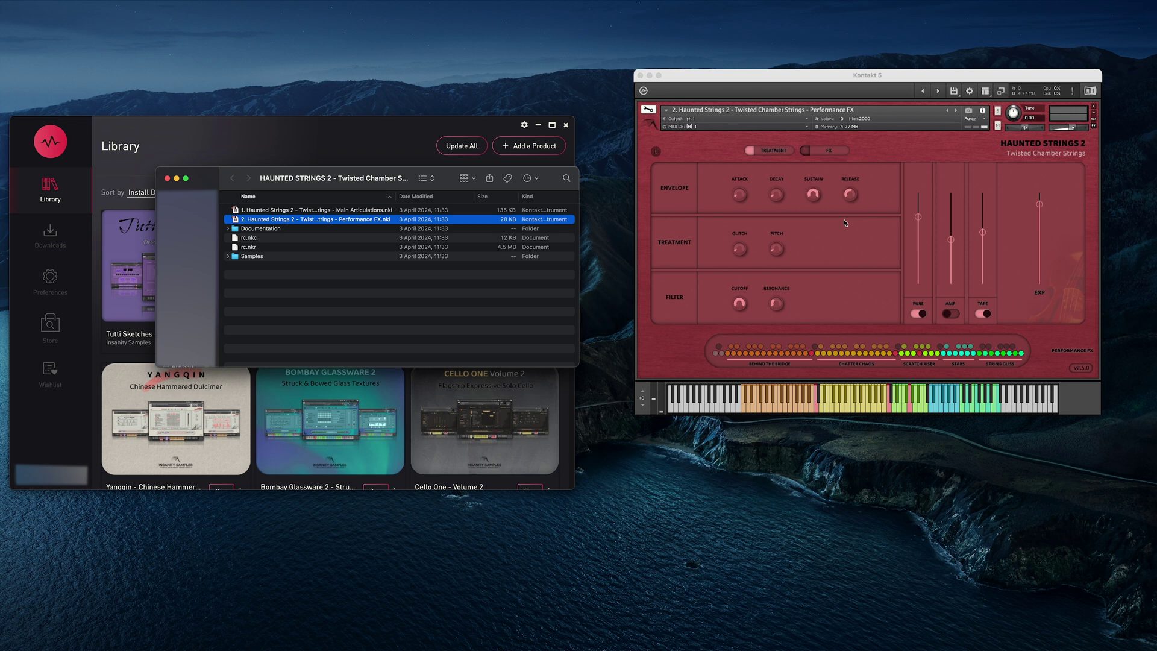
Step: Show the Quick-Load panel, restore the full view with the Files browser, and move Kontakt's window on screen
left_click(985, 91)
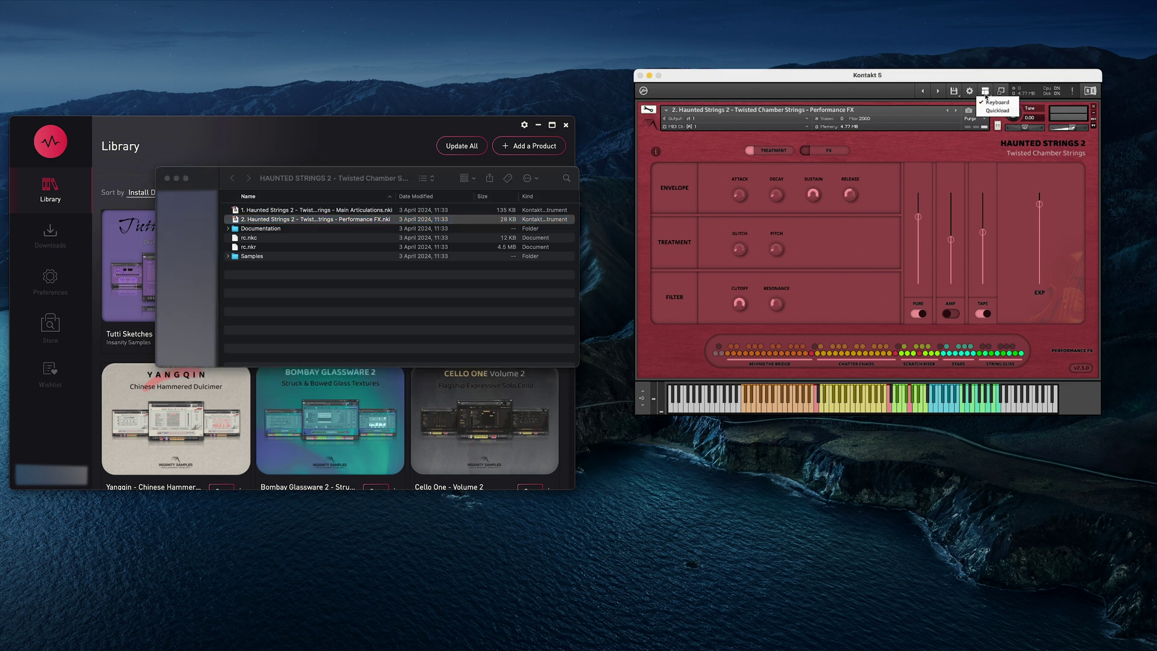
left_click(995, 110)
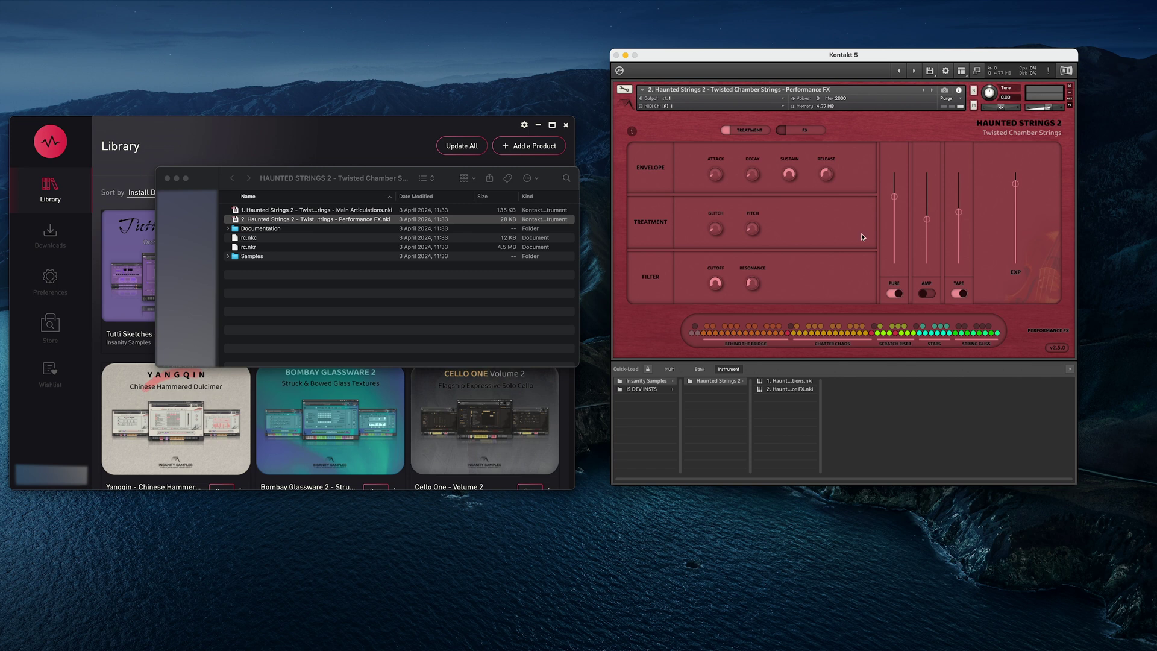
left_click(972, 72)
left_click_drag(732, 62, 560, 54)
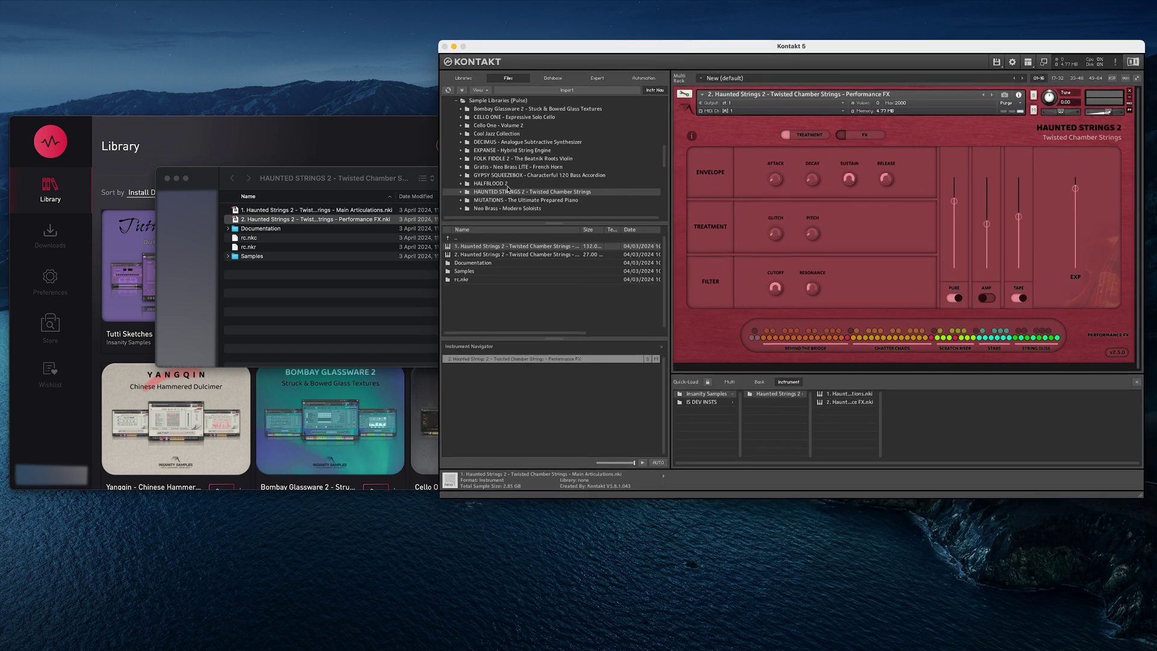